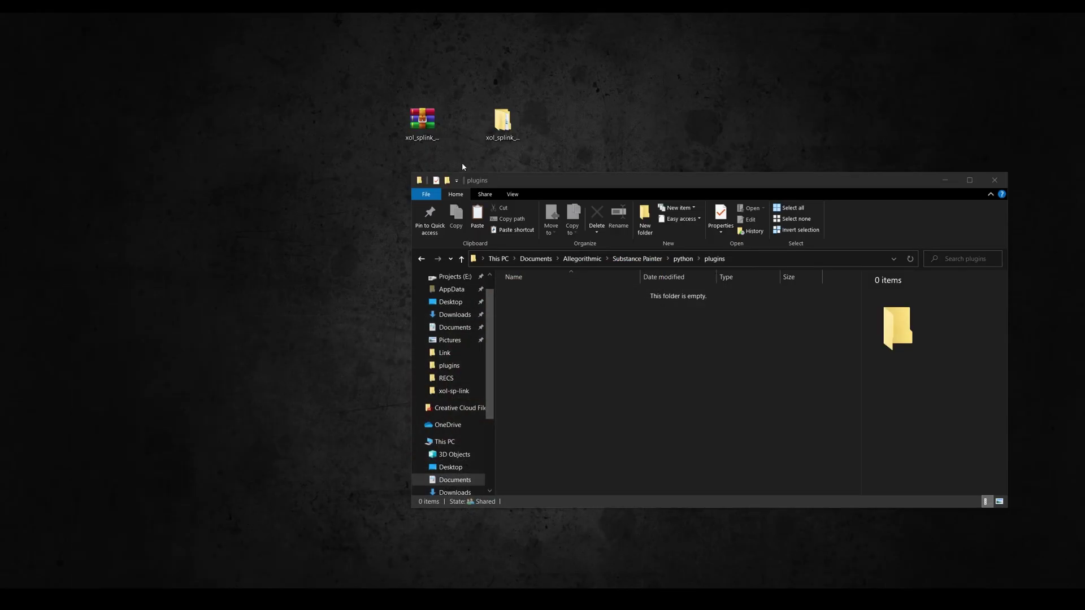
Copy xol_splink from the extracted xol_splink_2_1_0_win folder into Substance Painter's python\plugins folder.
left_click(422, 121)
left_click(507, 127)
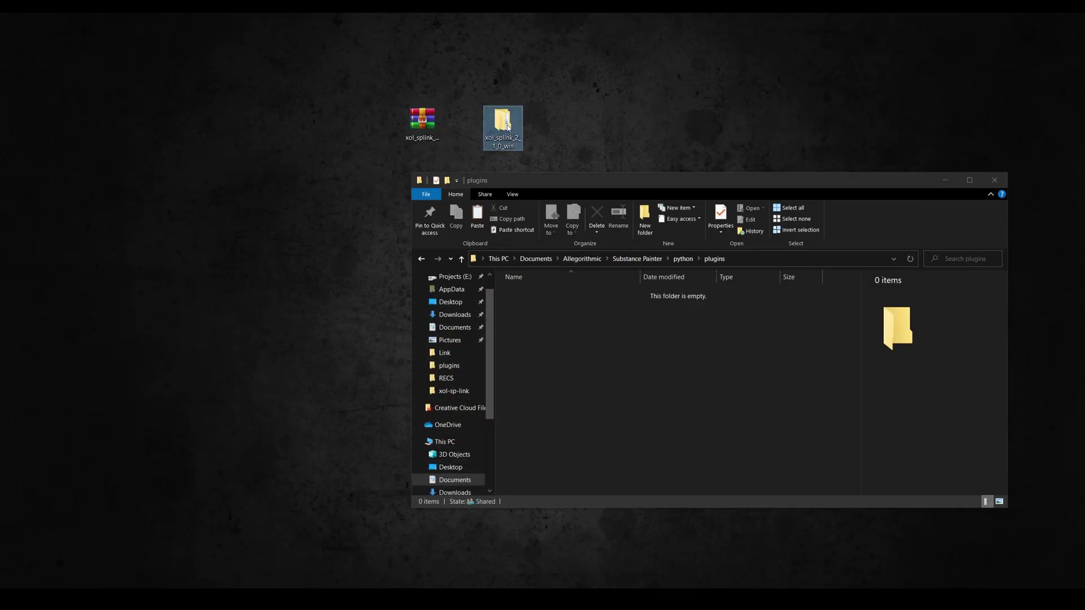
double_click(507, 126)
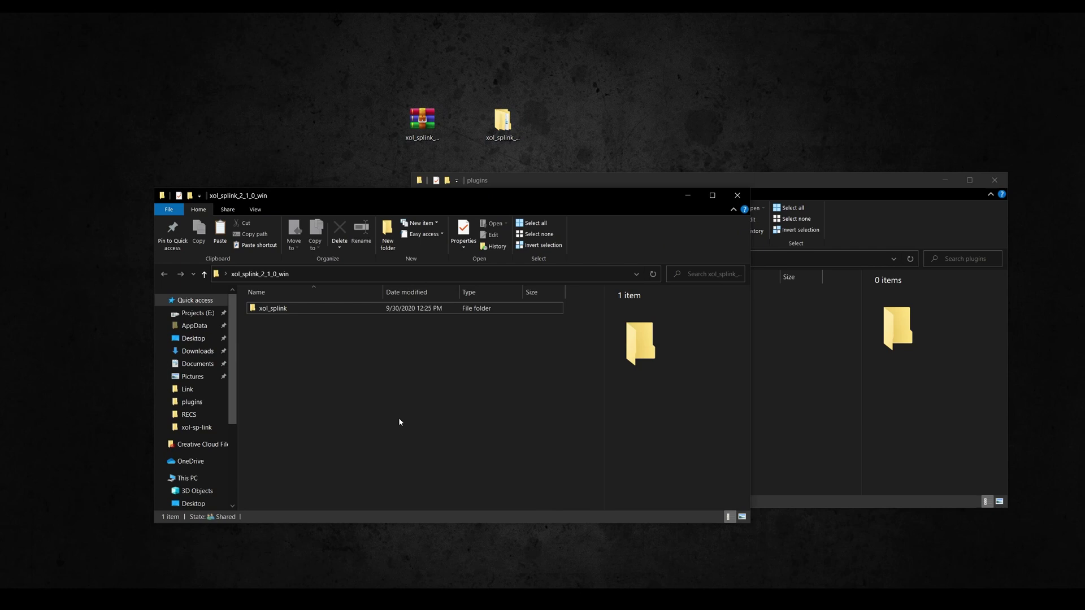
left_click(293, 309)
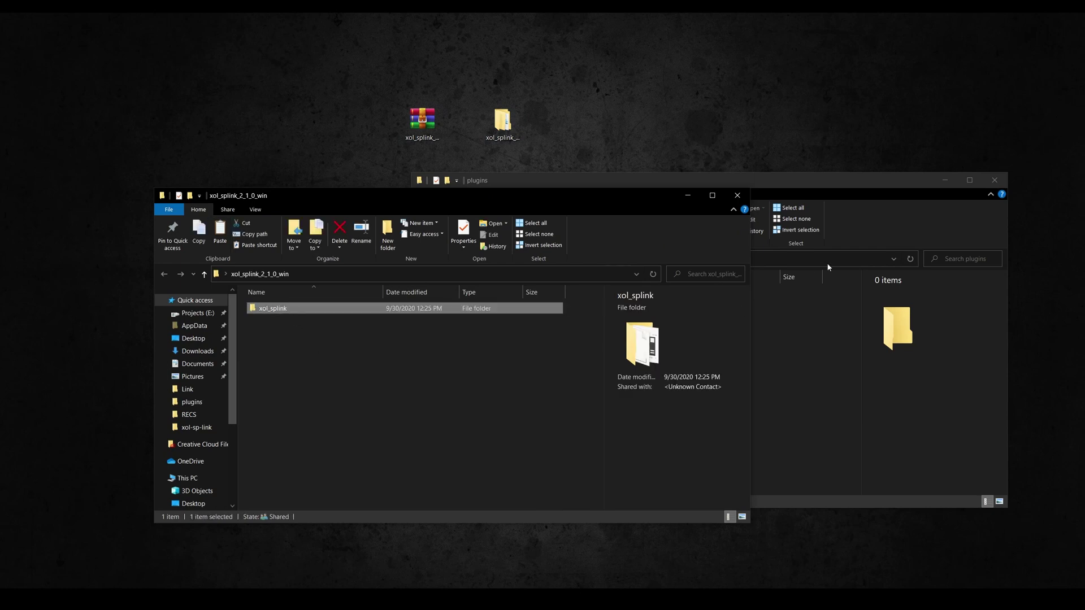
left_click(801, 391)
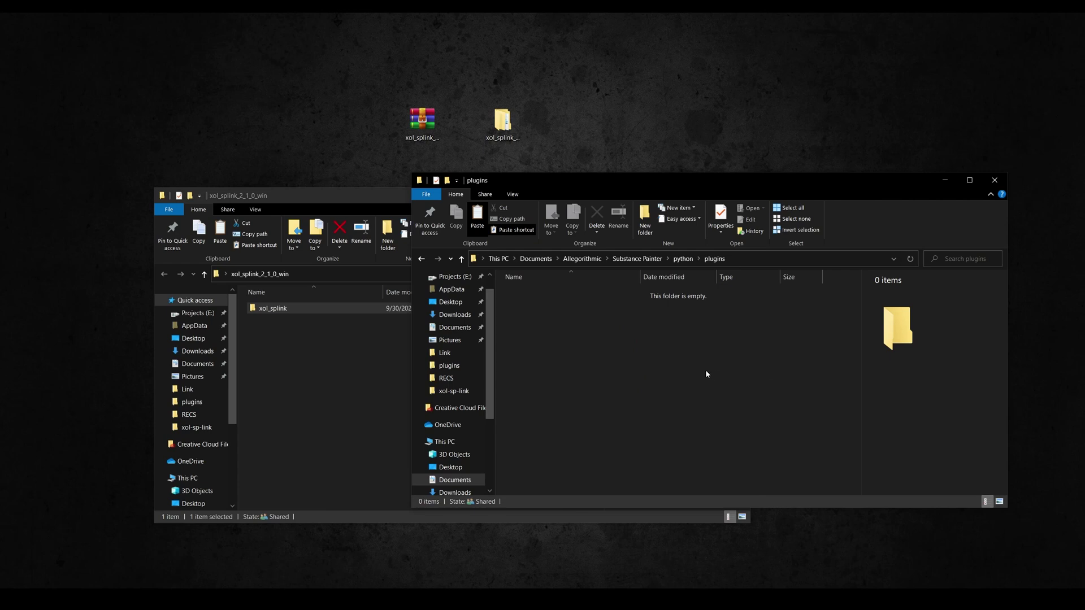
key("ctrl+v")
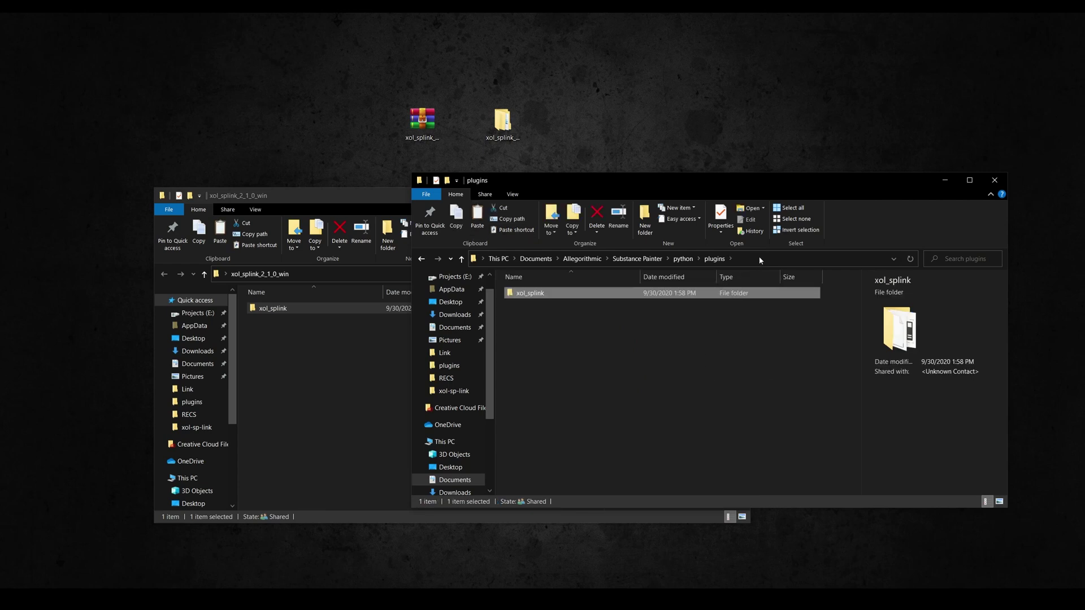
left_click(759, 259)
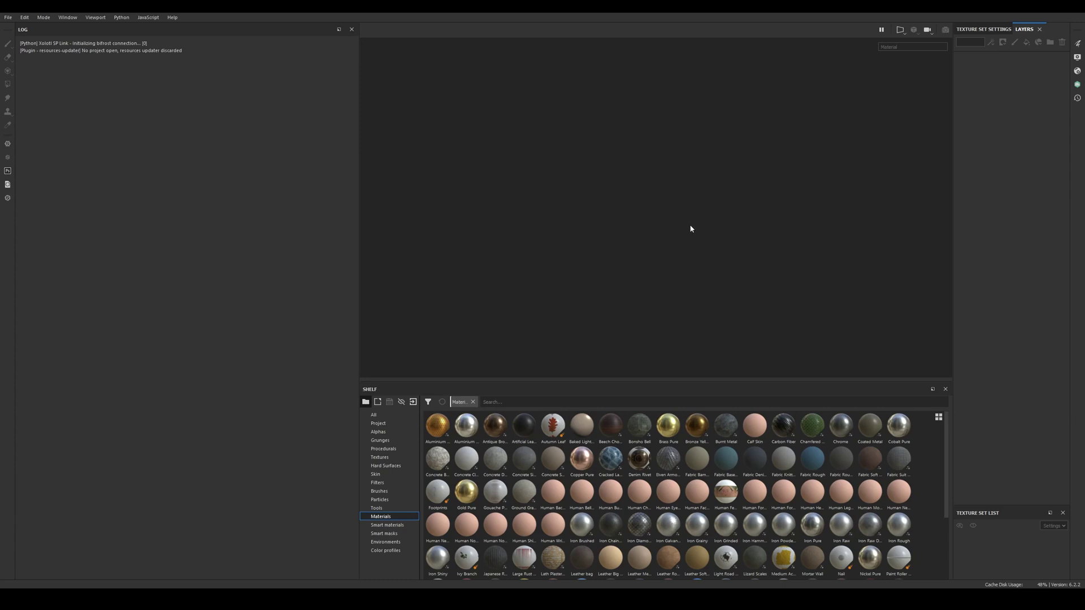
Dock the Xolotl Live Link panel top-left, then paste and verify the Gumroad licence key.
left_click(1077, 85)
left_click_drag(1028, 86, 268, 142)
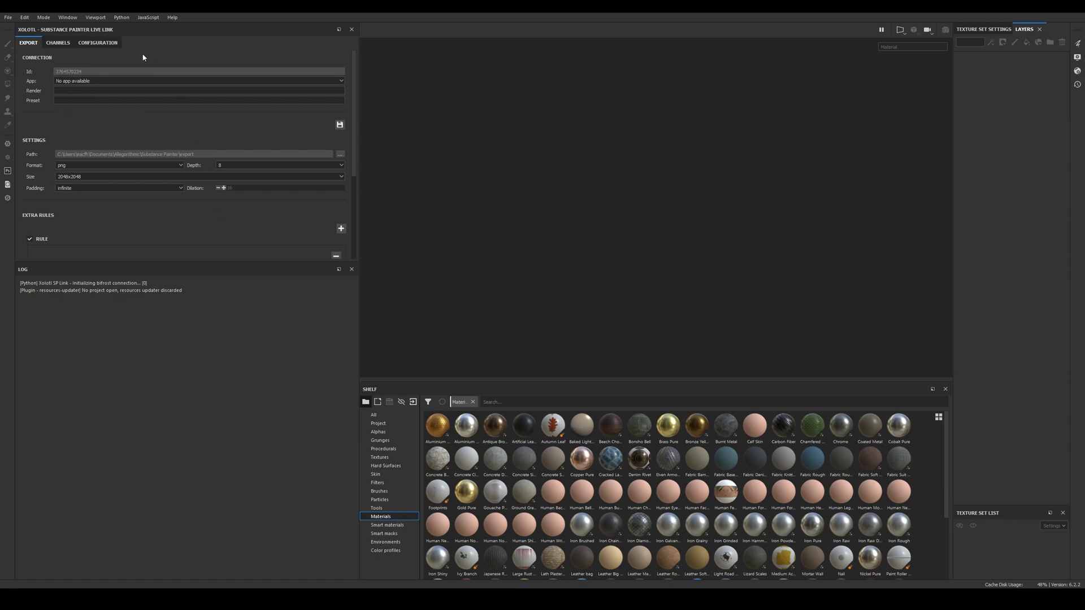
left_click(100, 43)
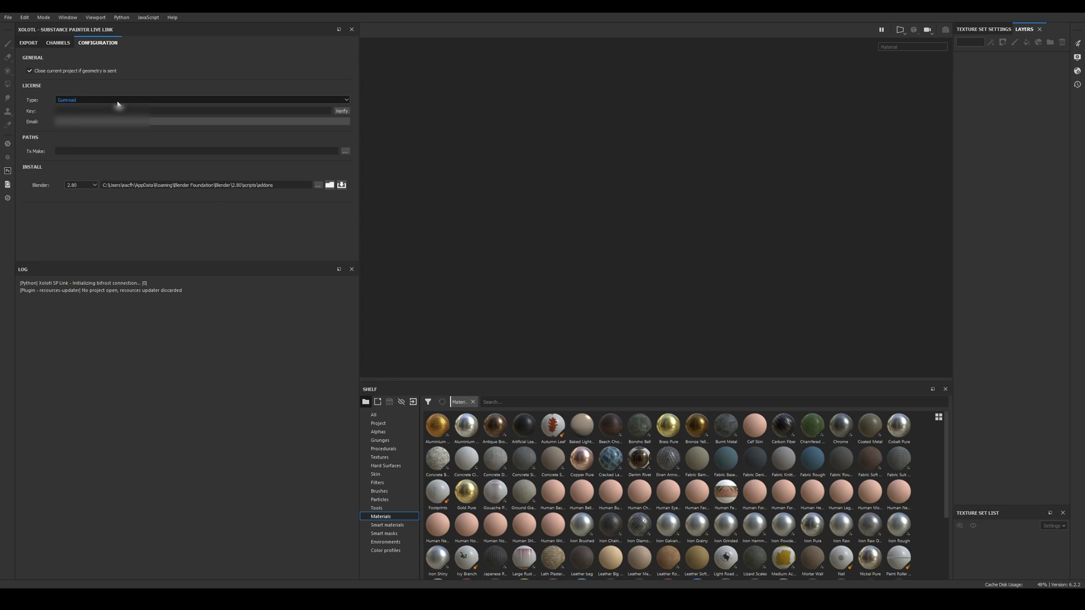
left_click(265, 111)
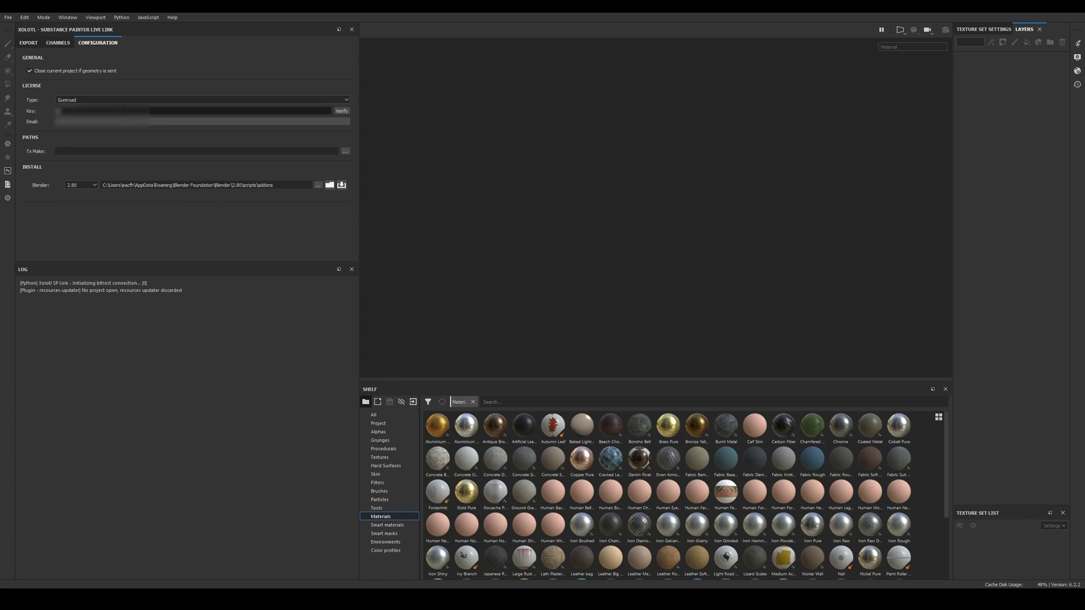
key("ctrl+v")
left_click(345, 113)
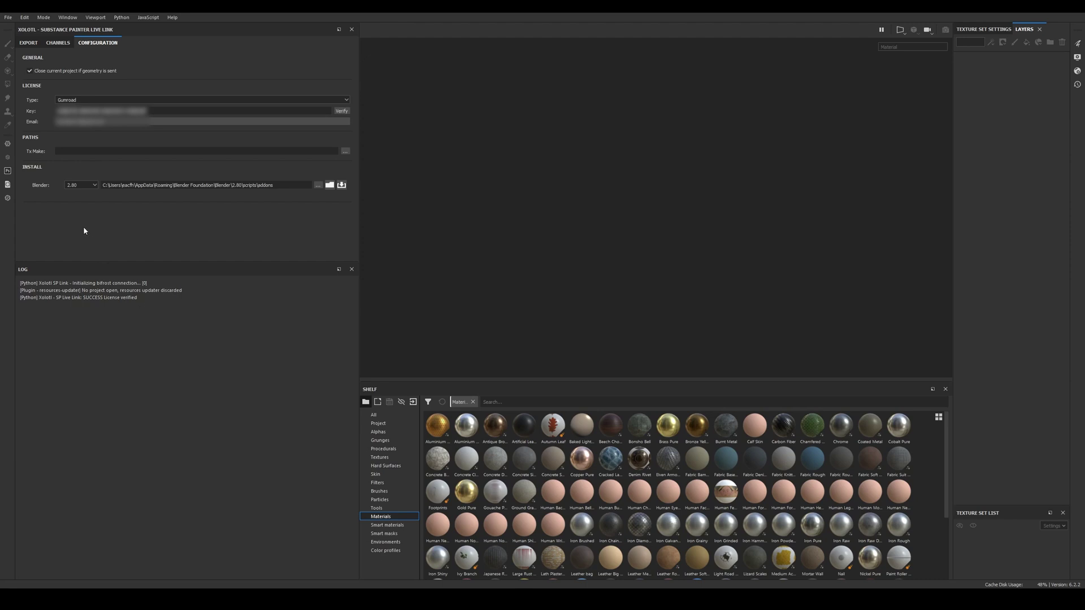
Install the Live Link plugin for Blender 2.90 and check the xol_splink folder in addons.
left_click(79, 186)
left_click(343, 186)
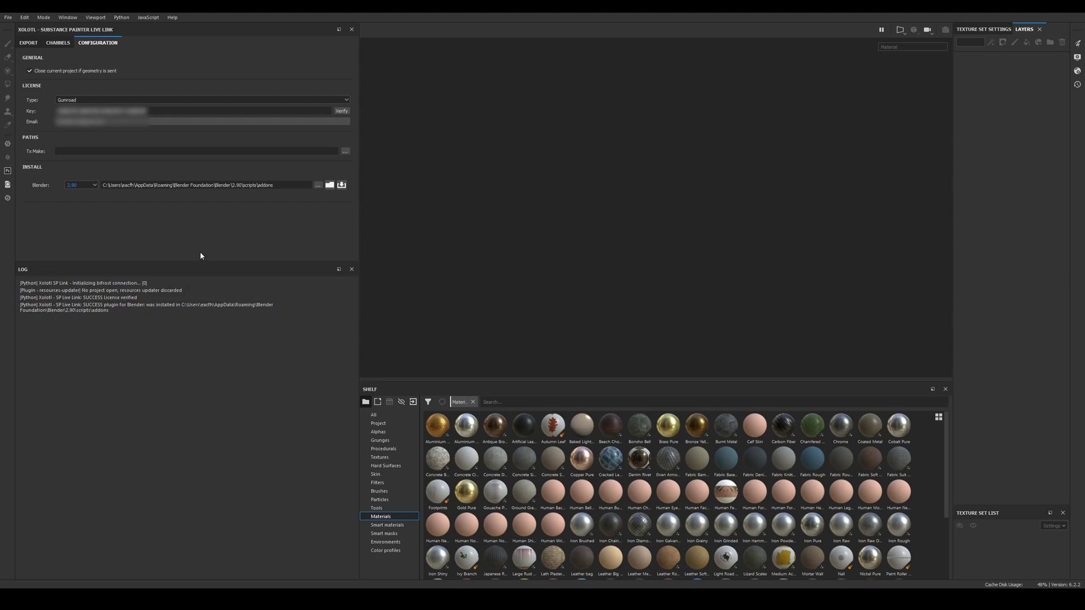
left_click(330, 185)
left_click(285, 324)
double_click(285, 319)
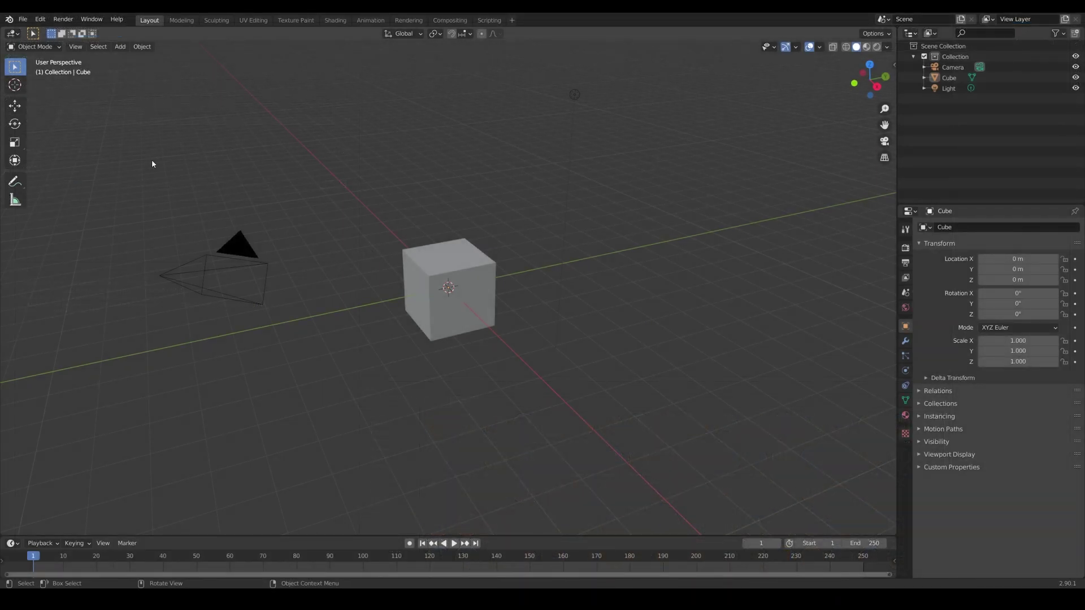
Enable the Substance Painter Live Link add-on found by searching 'xol', then quit Blender without saving.
left_click(40, 19)
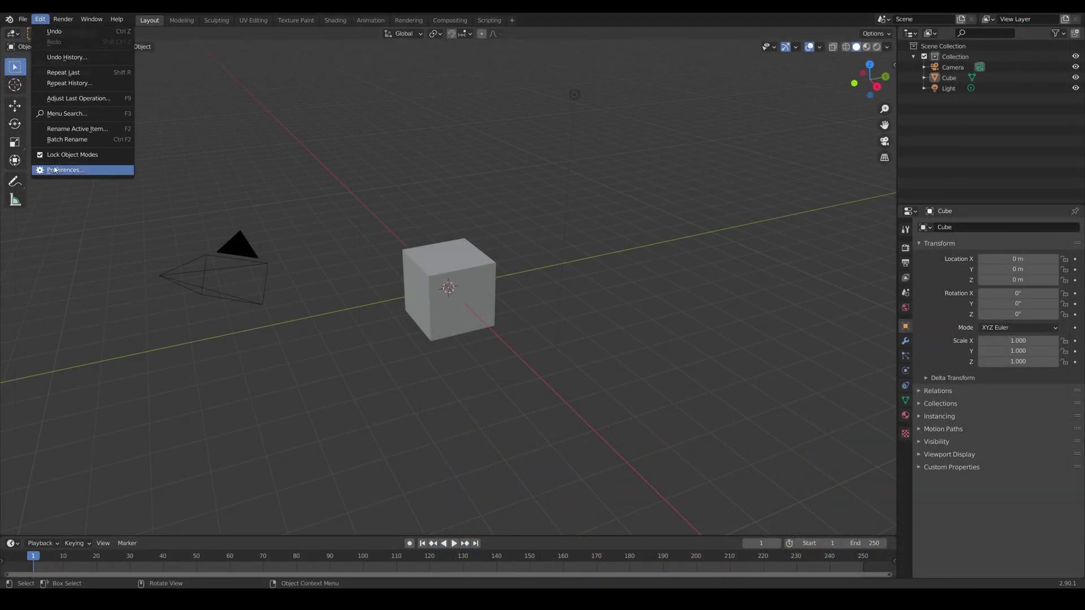
left_click(55, 170)
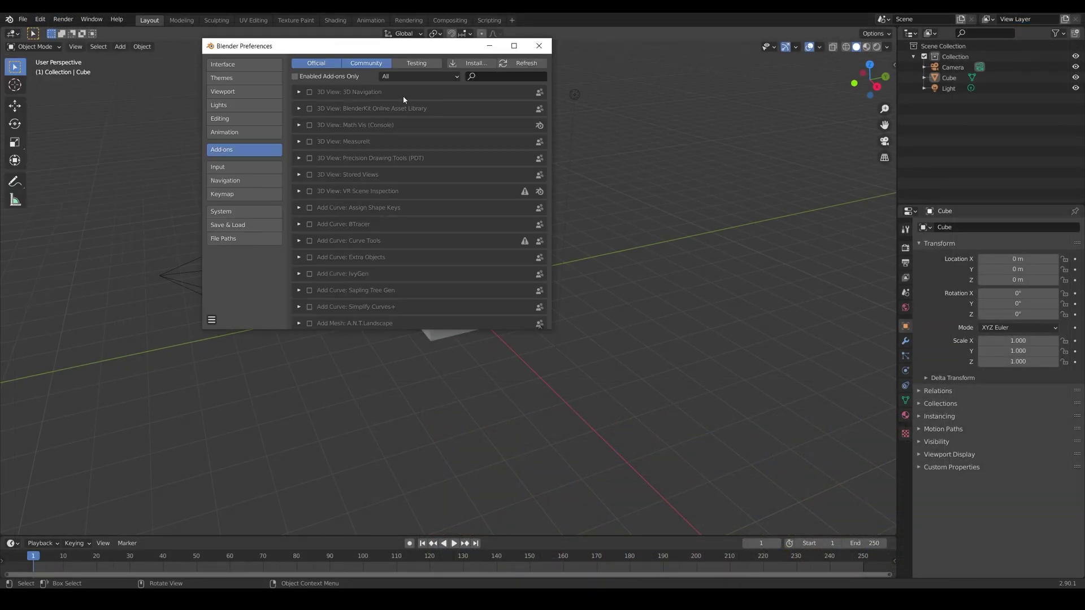
left_click(483, 76)
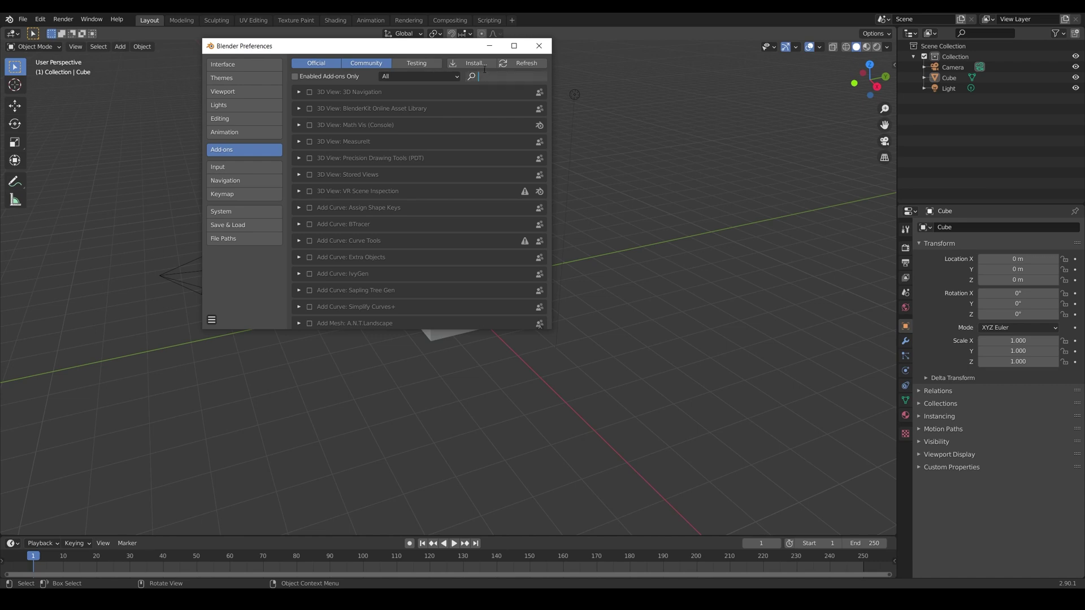
type("xol")
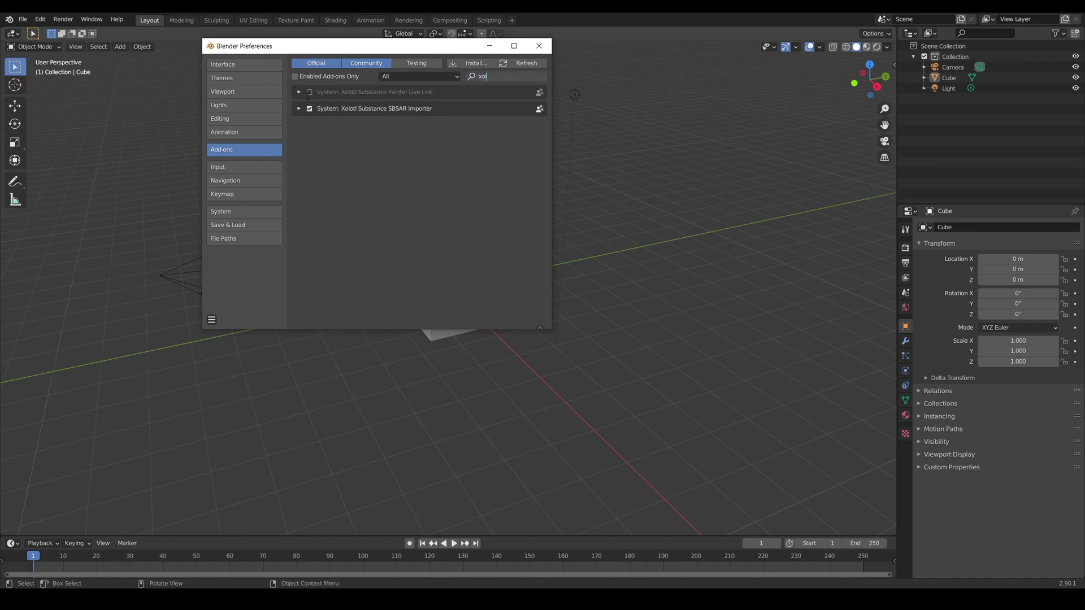
key("Return")
left_click(299, 92)
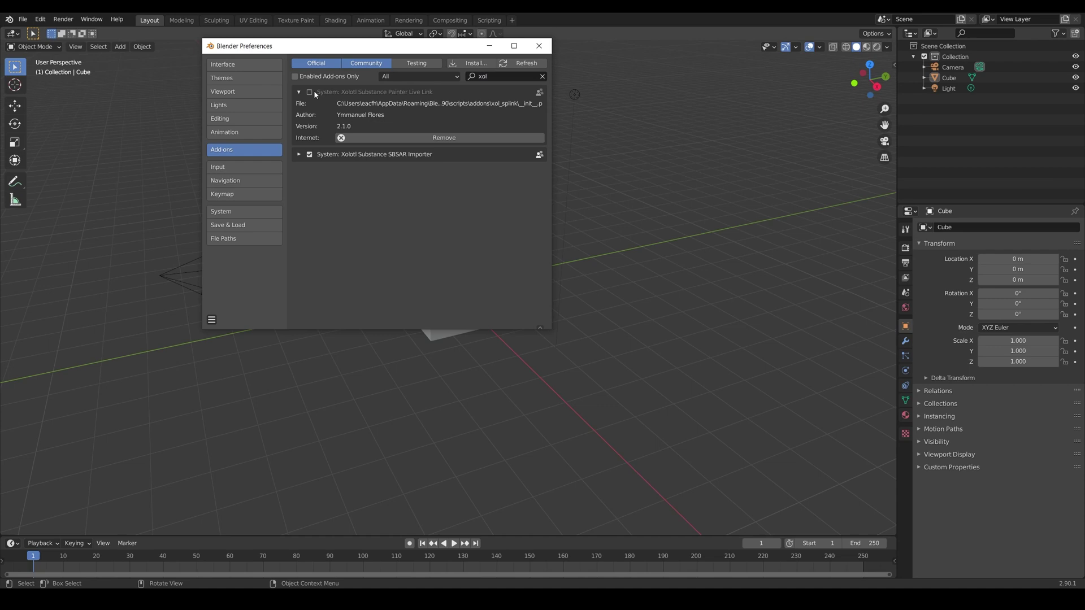
left_click(309, 92)
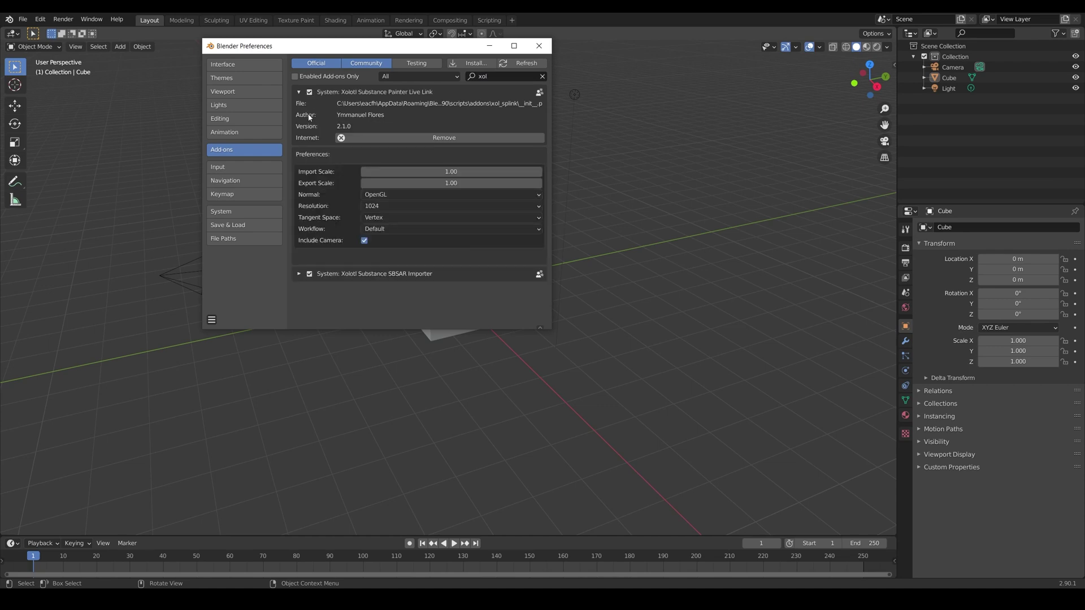
left_click(539, 46)
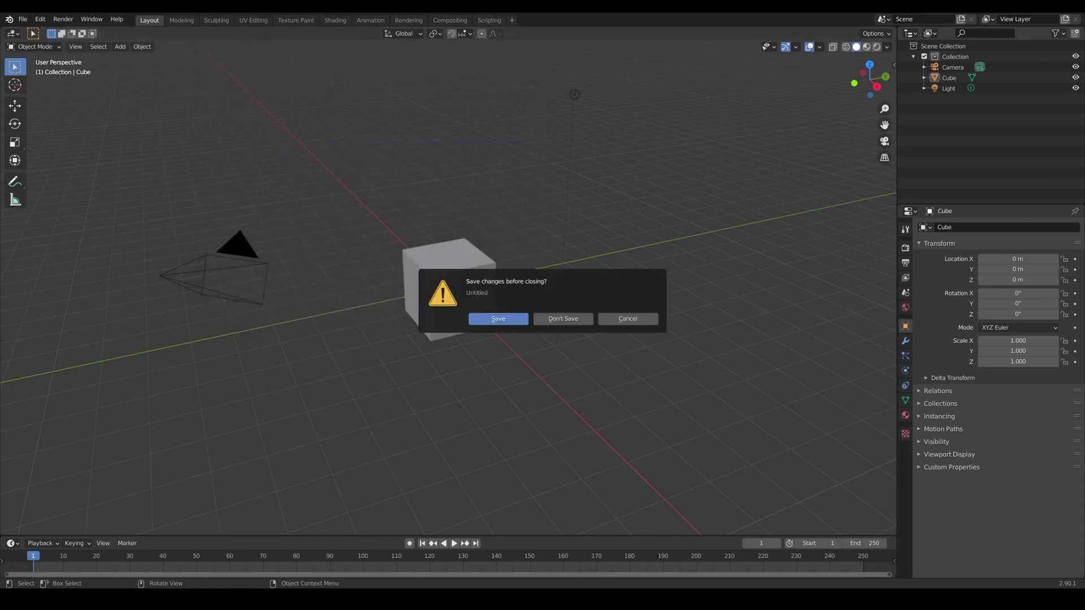
left_click(579, 318)
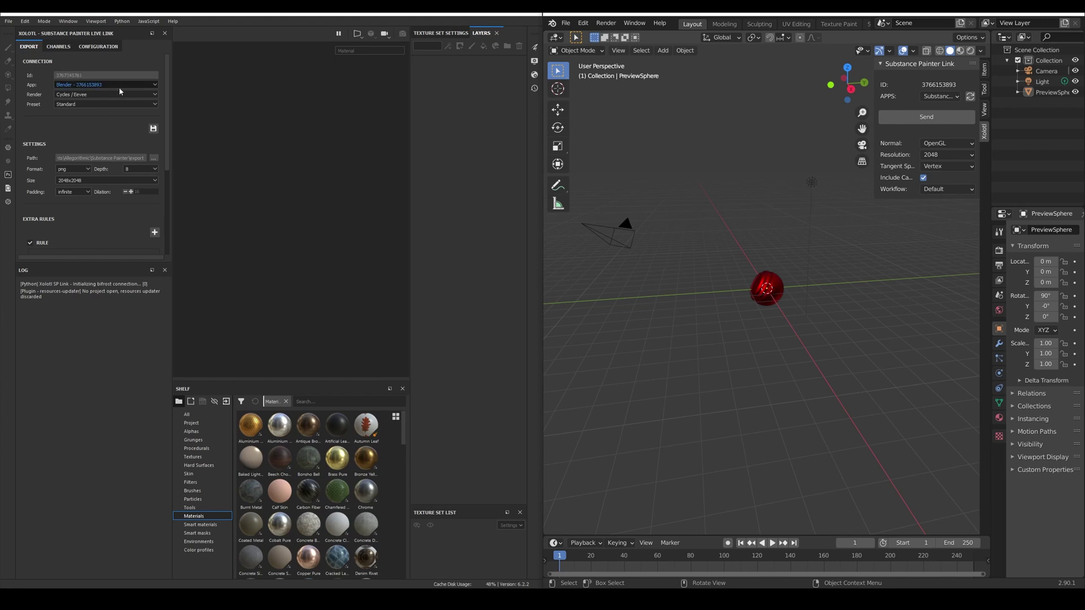
Link Painter's export to the running Blender, keeping Cycles / Eevee and the Standard preset.
left_click(121, 85)
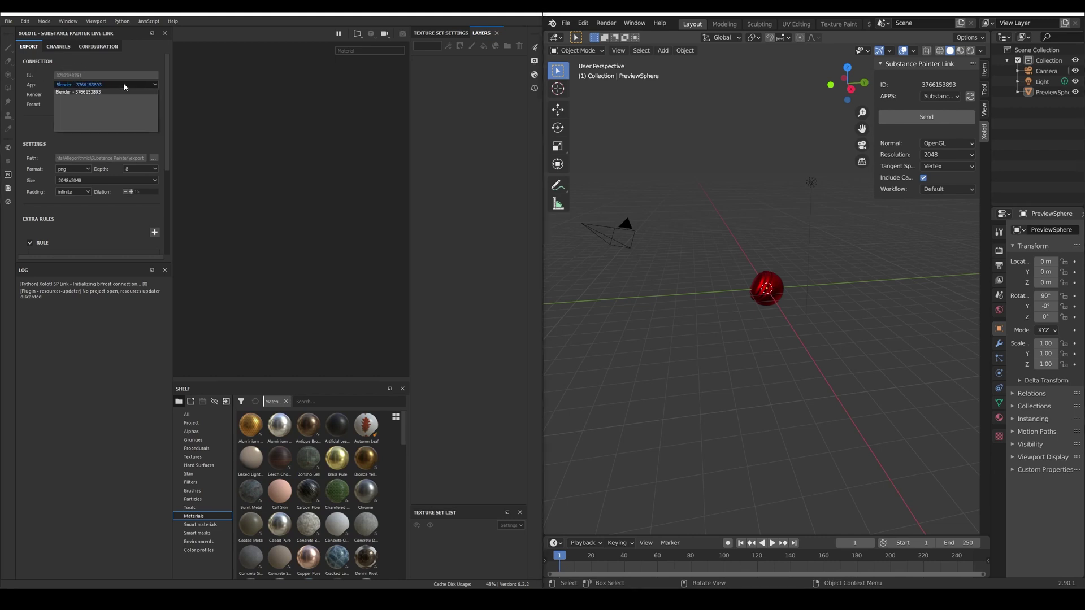
left_click(124, 91)
left_click(125, 96)
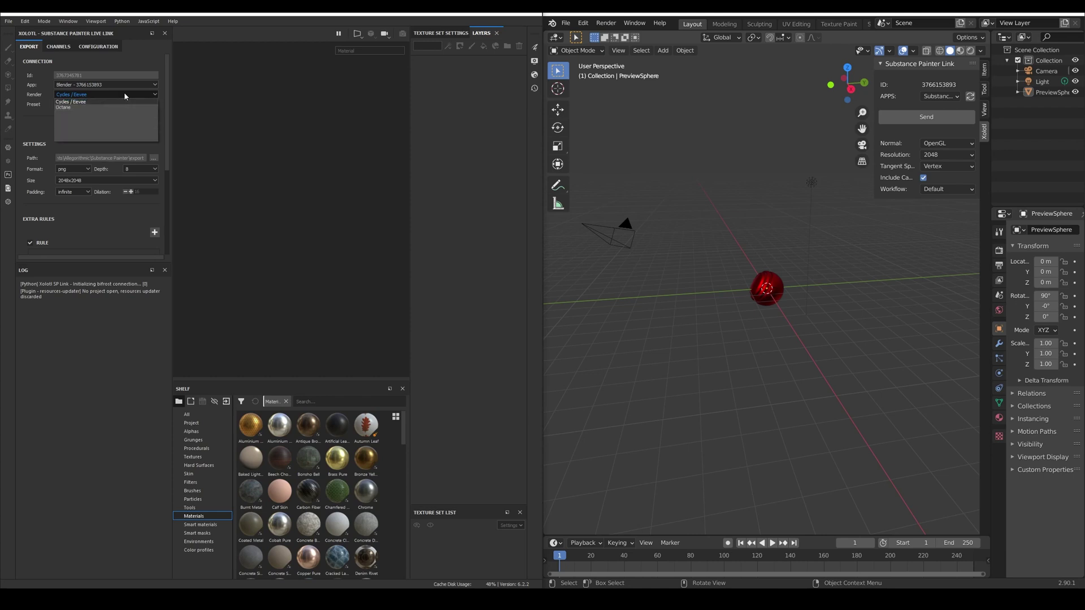
left_click(124, 94)
left_click(123, 104)
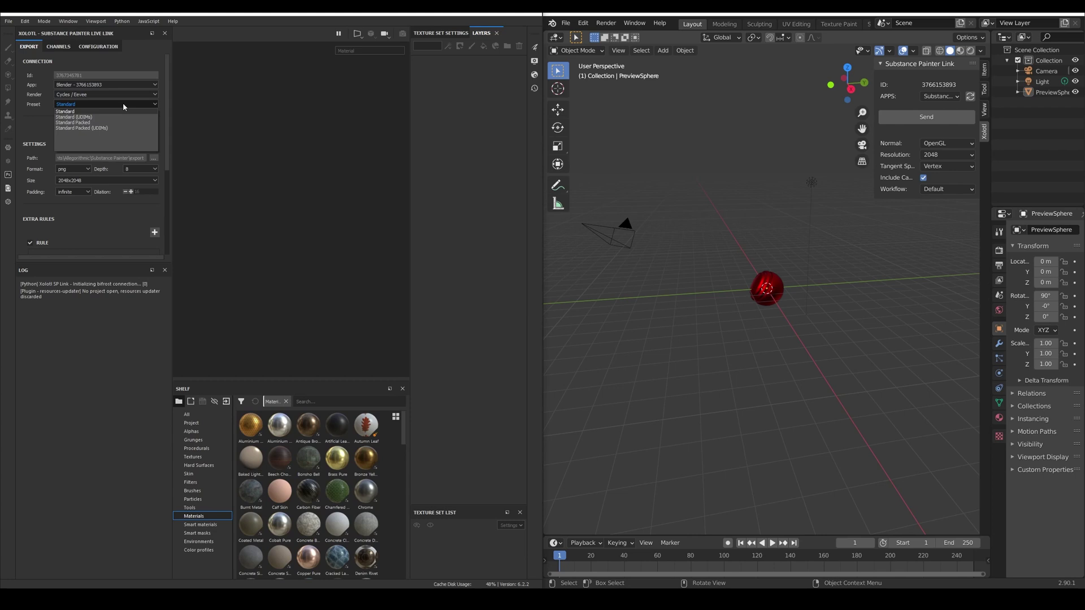
left_click(123, 103)
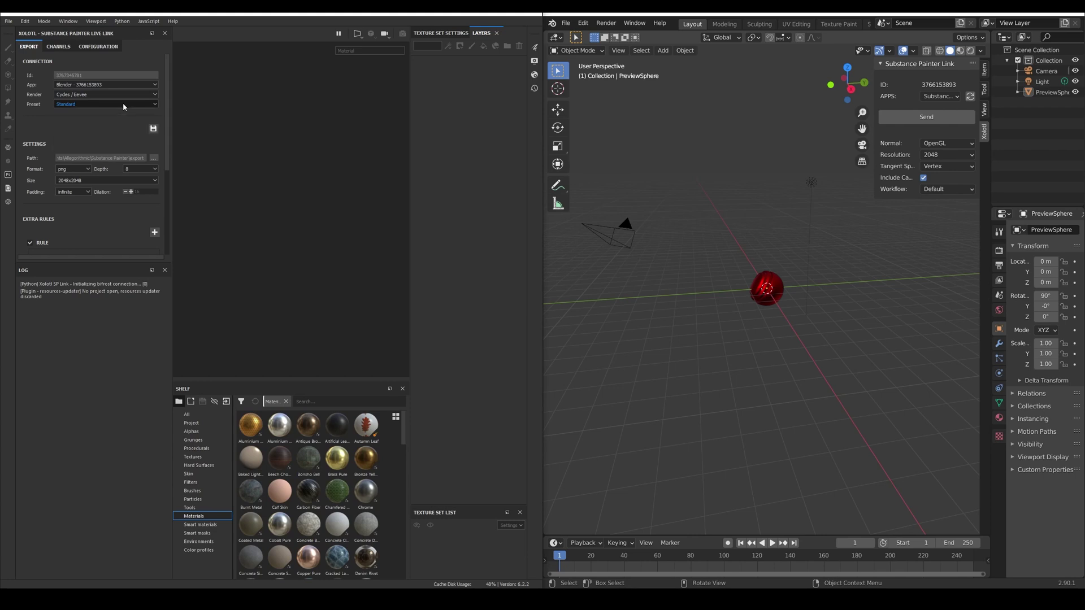
Point Blender's link at Substance Painter, set Painter's App to Blender, and show the channel list.
left_click(938, 98)
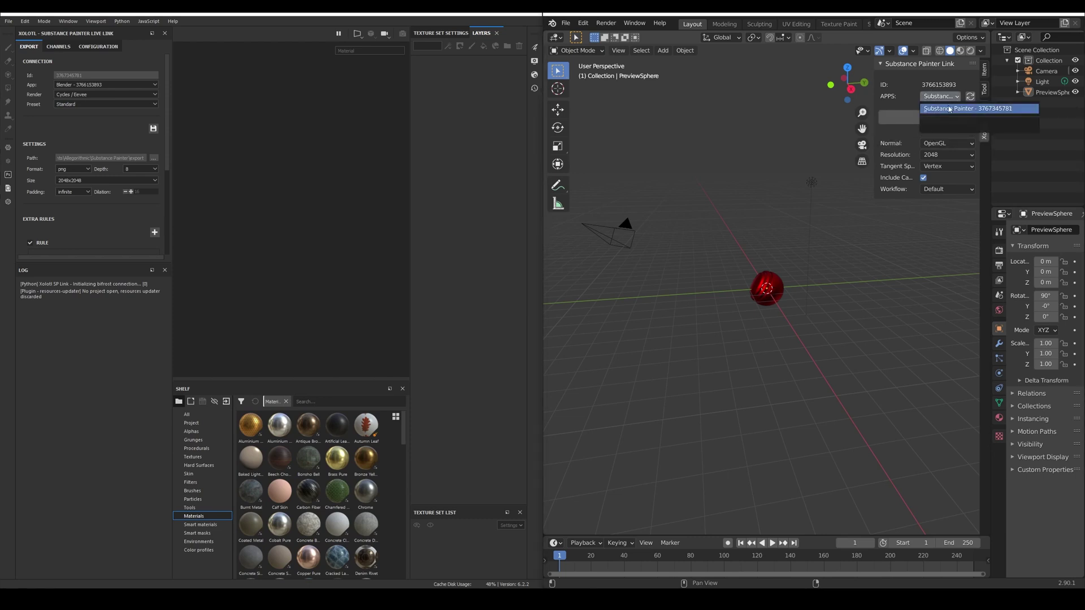
left_click(989, 109)
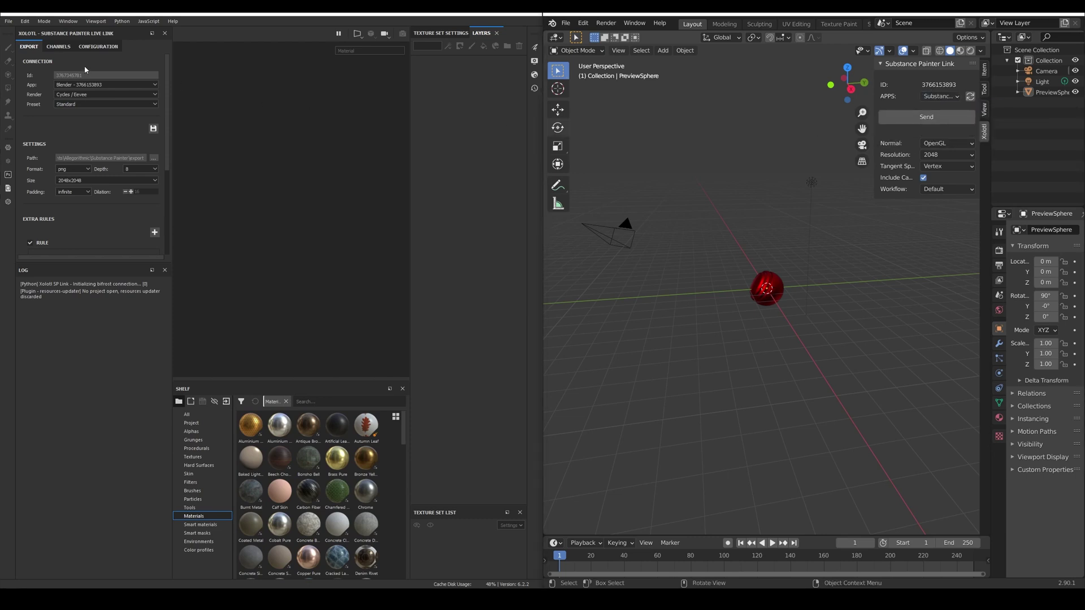
left_click(89, 85)
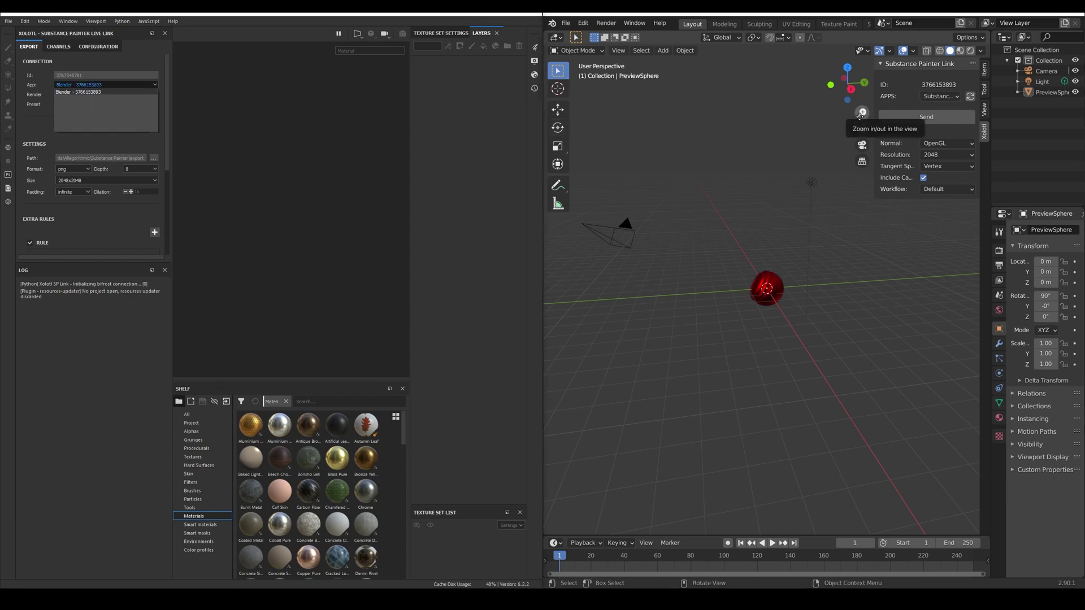
left_click(78, 91)
left_click(58, 46)
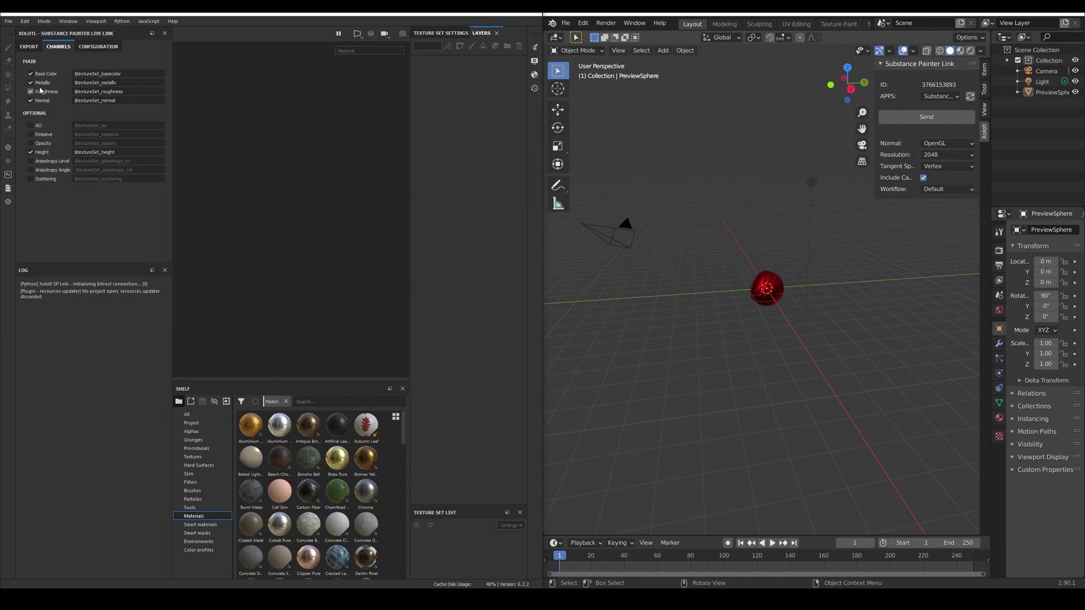
Return to the EXPORT settings and keep Blender's texture resolution at 2048.
left_click(29, 46)
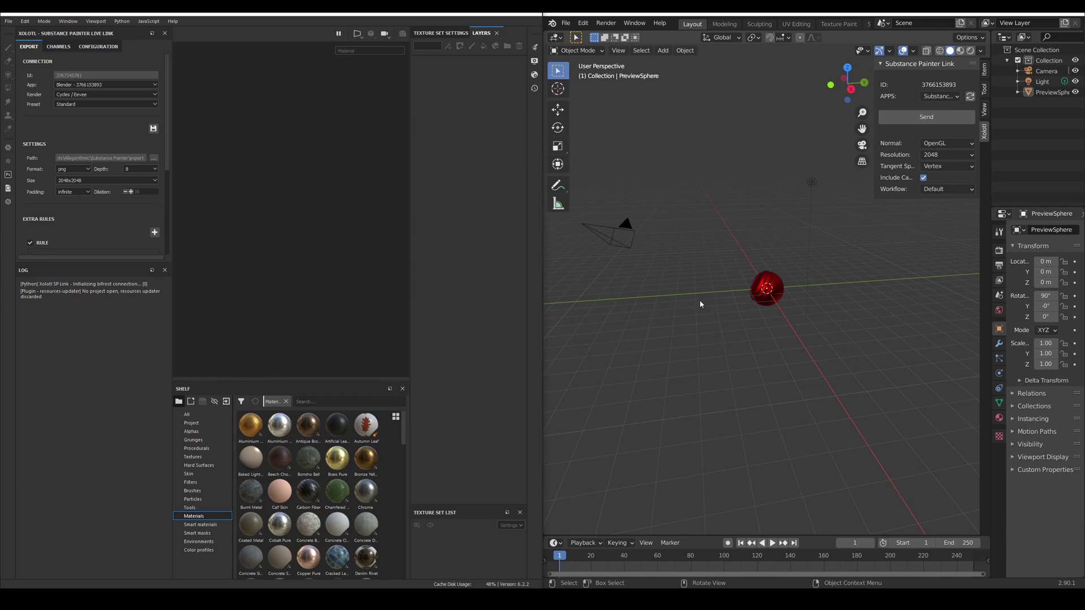
left_click(943, 154)
left_click(943, 156)
Select the PreviewSphere in Blender and send it to Substance Painter as a new project.
left_click(628, 225)
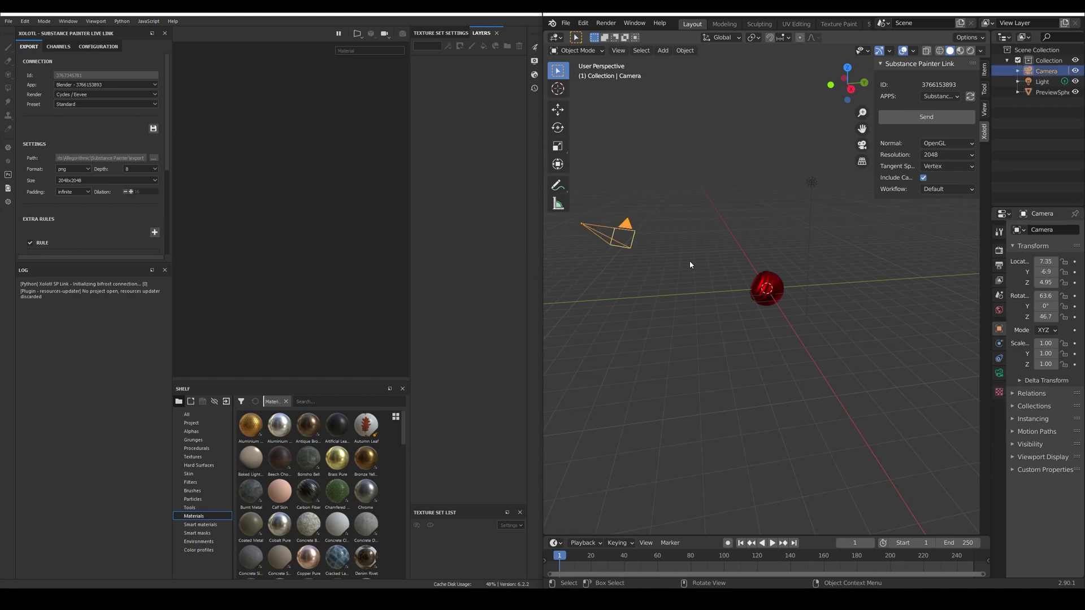
left_click(776, 280)
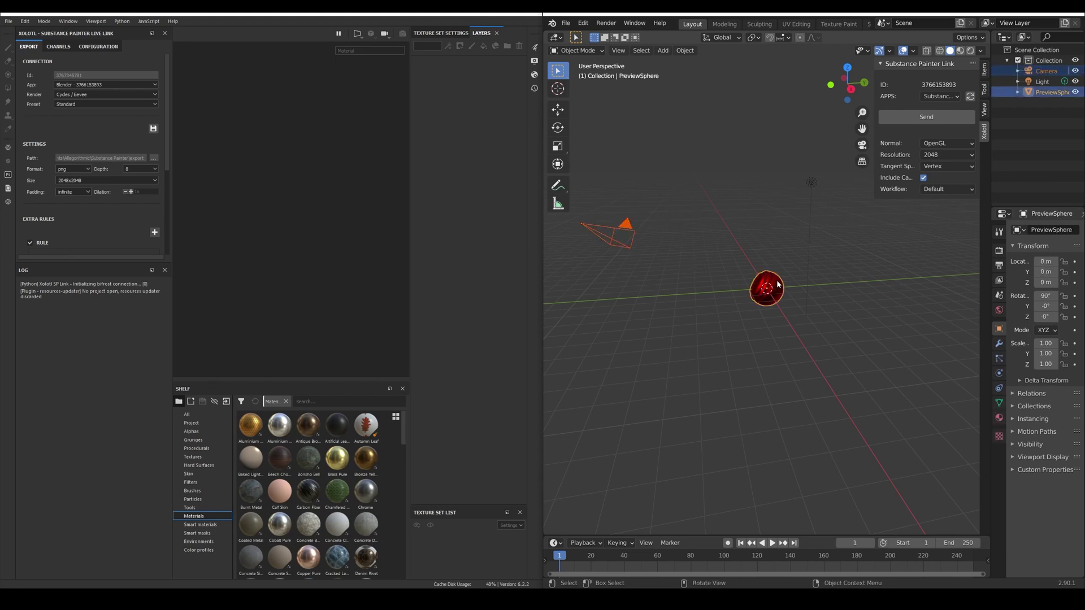
left_click(911, 120)
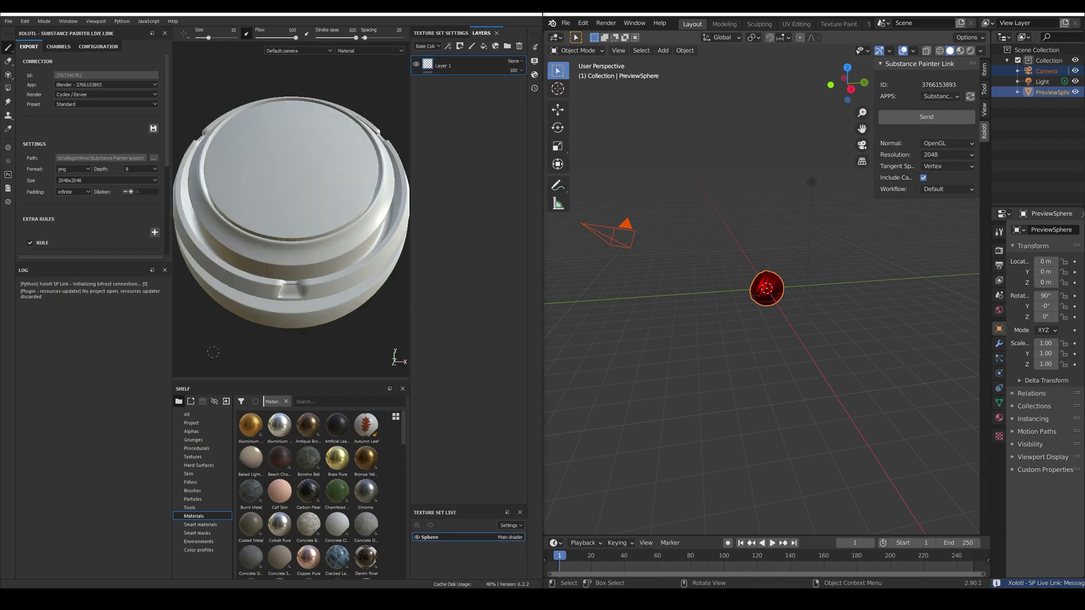
left_click(100, 46)
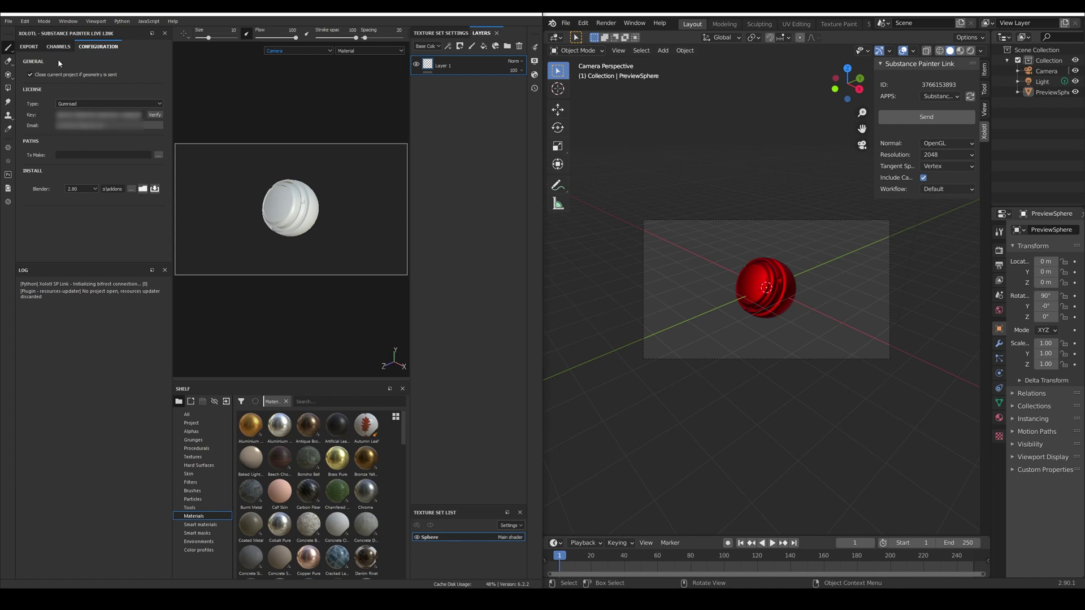
left_click(31, 47)
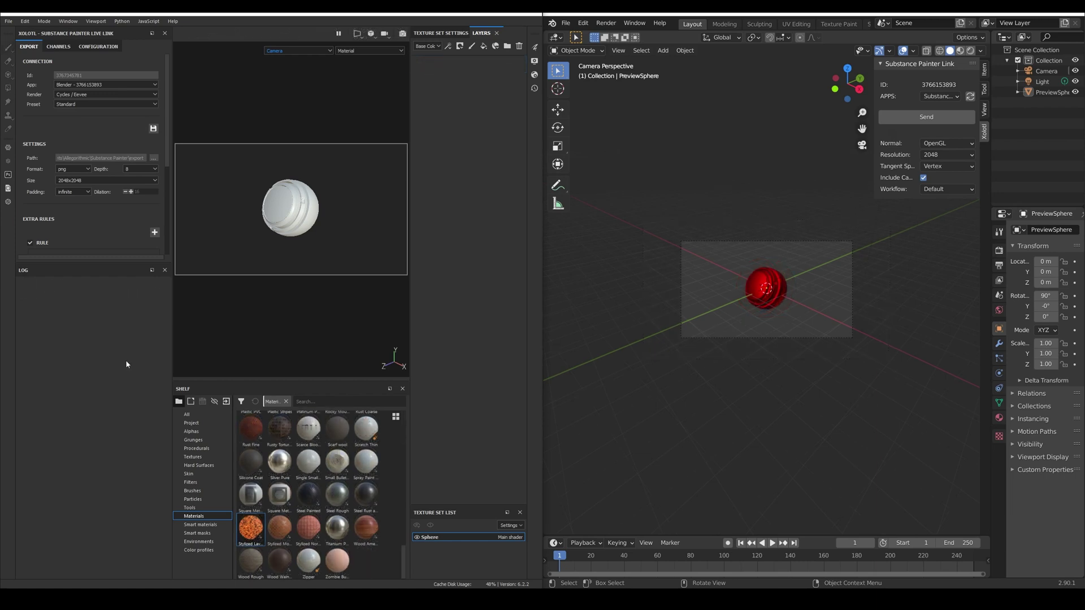
Apply the Stylized Lava Cracked material to the sphere and show its Texture Set Settings.
left_click_drag(251, 528, 291, 214)
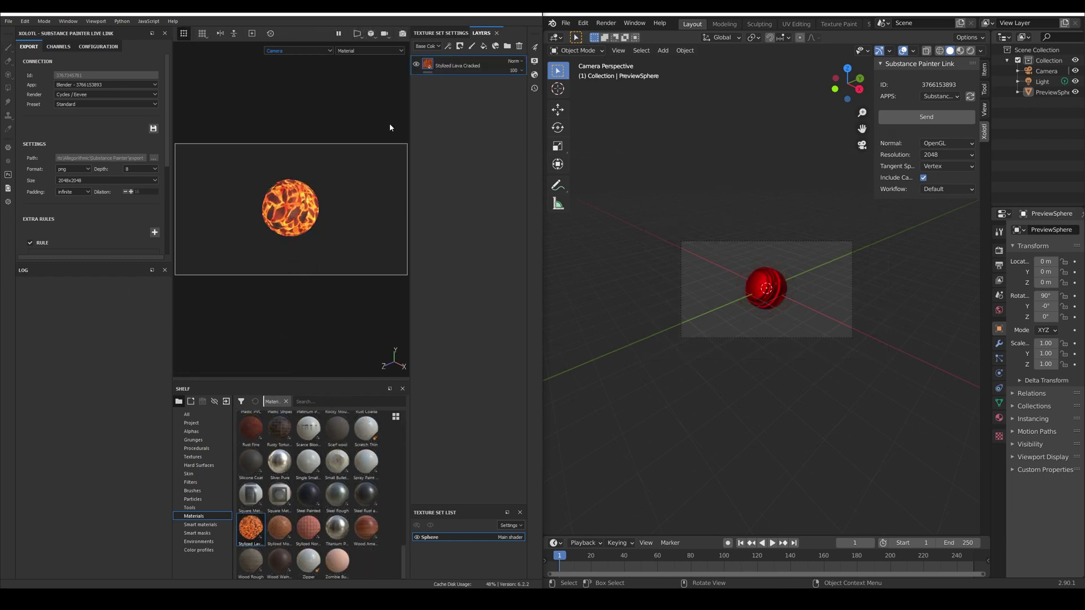
left_click(440, 32)
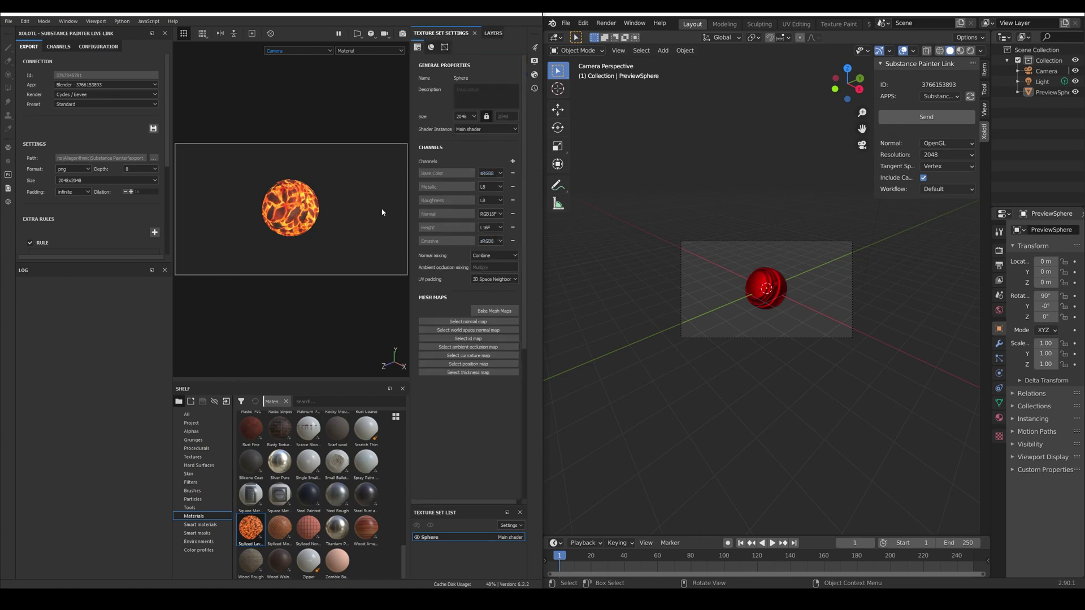
left_click(58, 47)
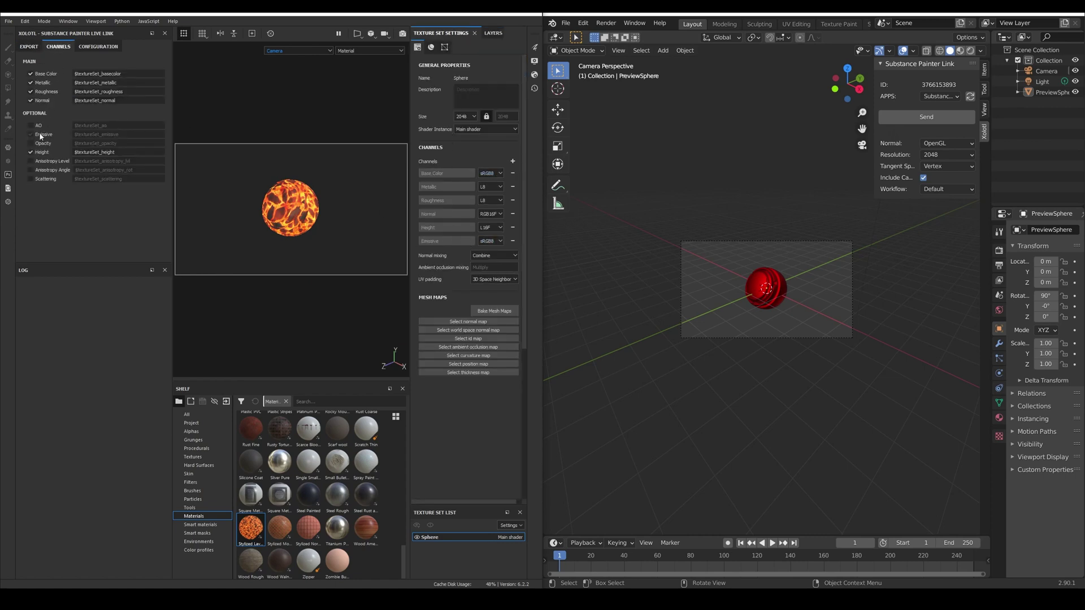
left_click(29, 46)
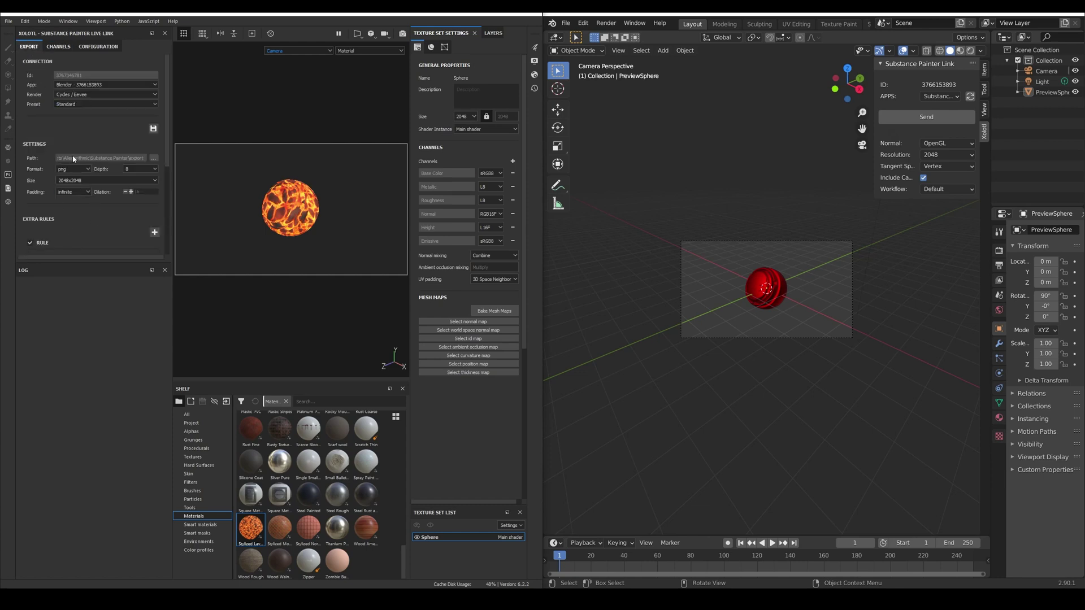
left_click(153, 159)
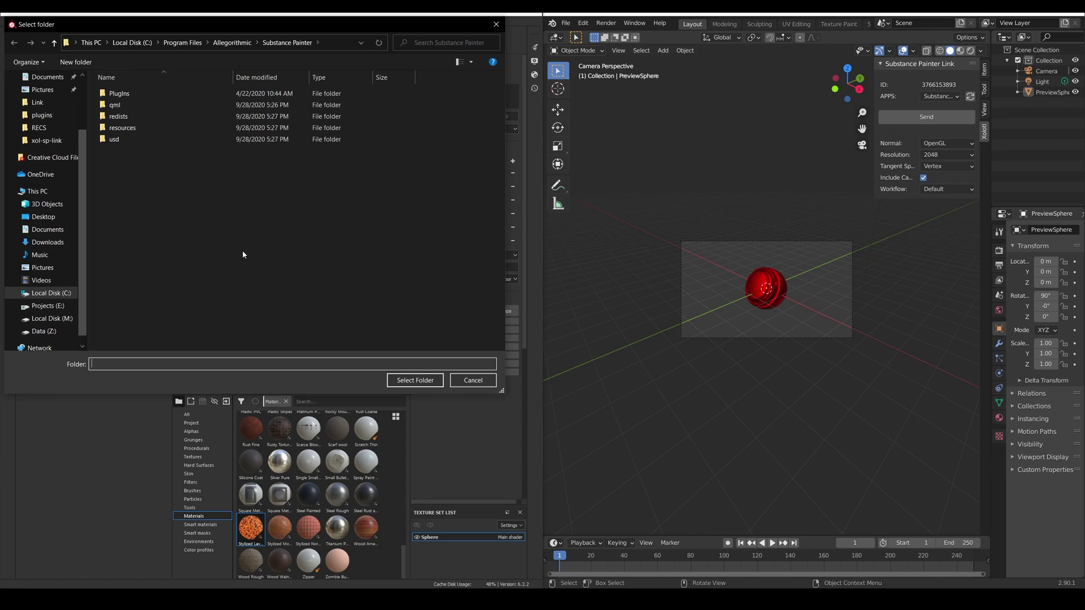
key("Escape")
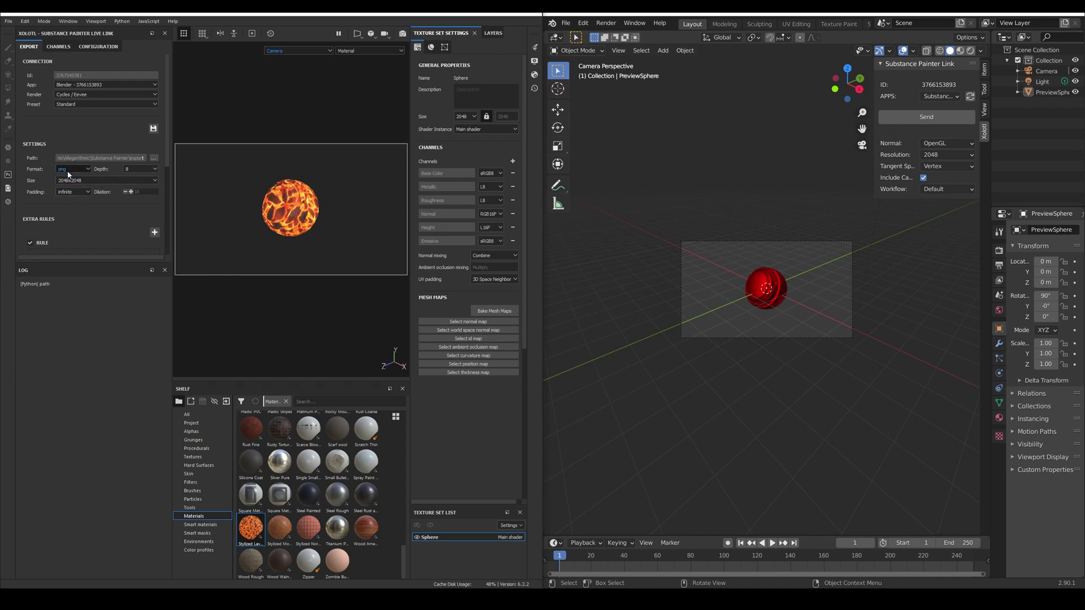
left_click(115, 181)
left_click(102, 188)
left_click(87, 193)
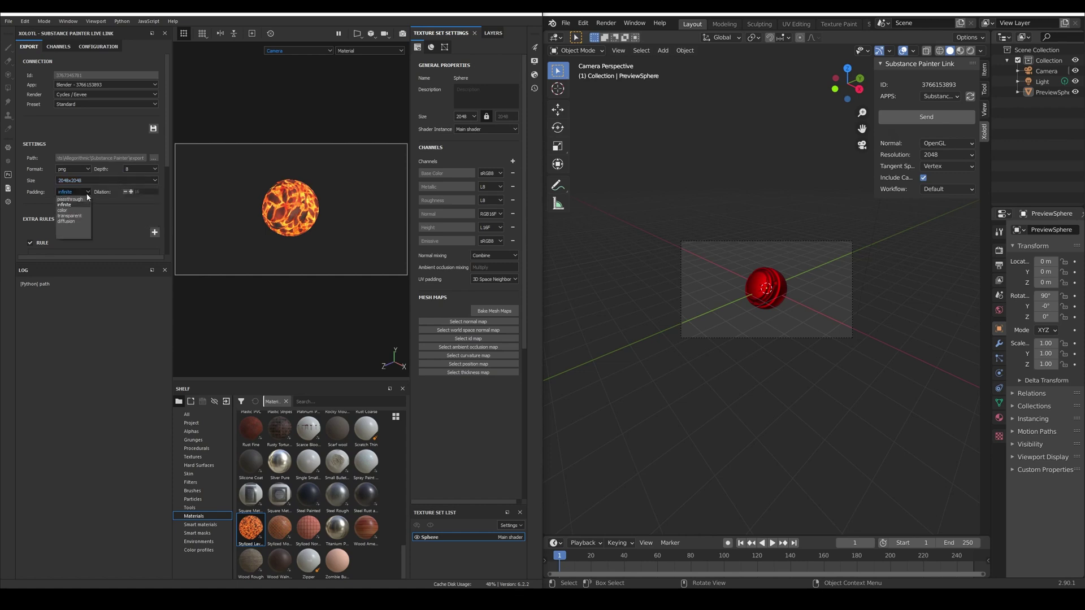
left_click(91, 202)
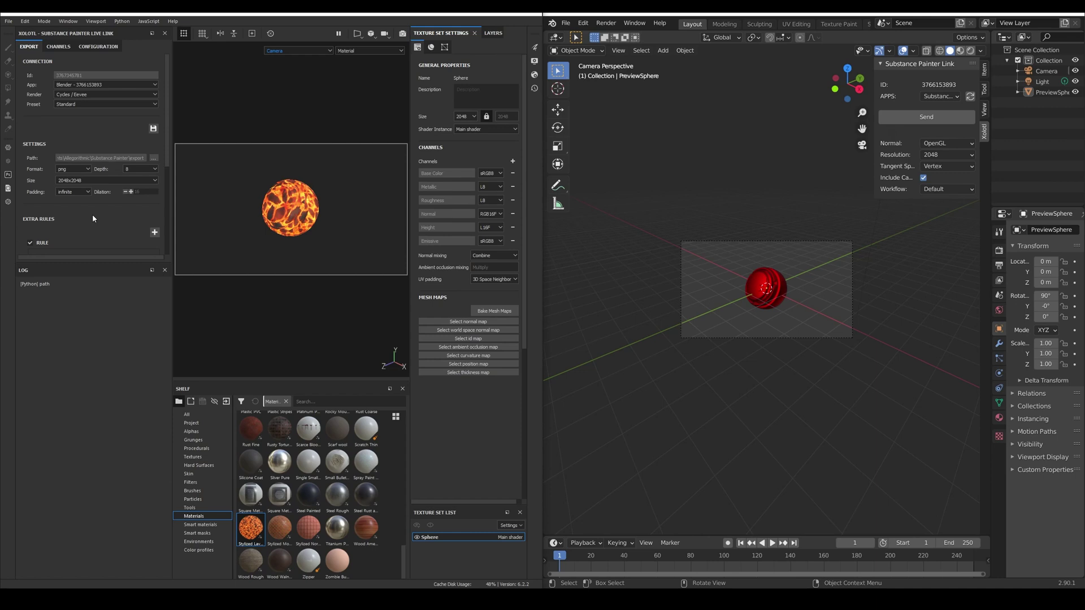
Try the extra rule's size and padding types, leaving it as a png 16-bit normal format rule.
scroll(93, 215, "down", 4)
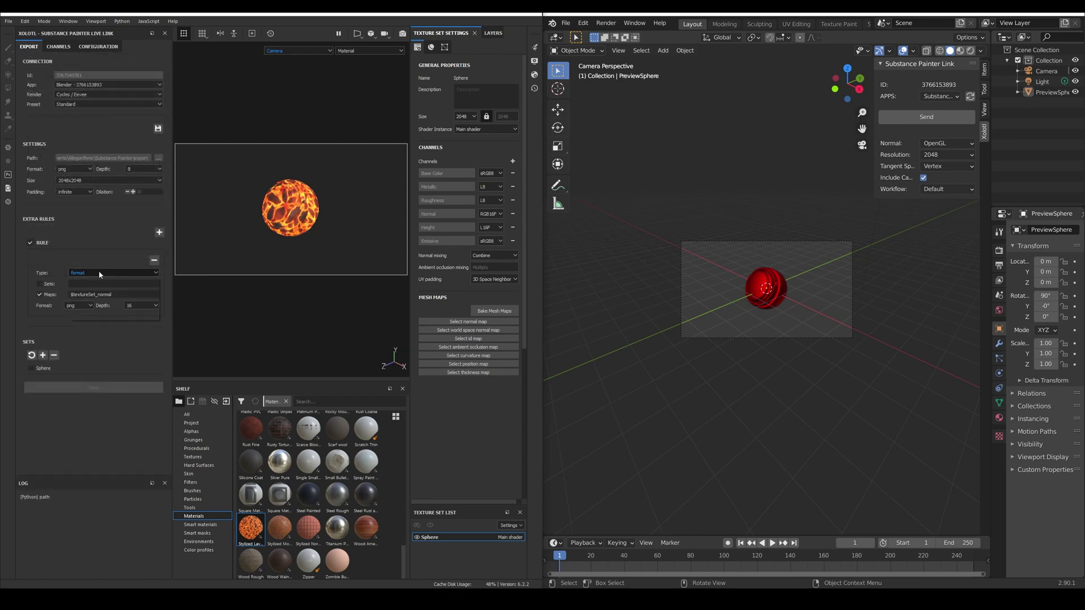
left_click(100, 272)
left_click(102, 273)
left_click(122, 273)
left_click(113, 284)
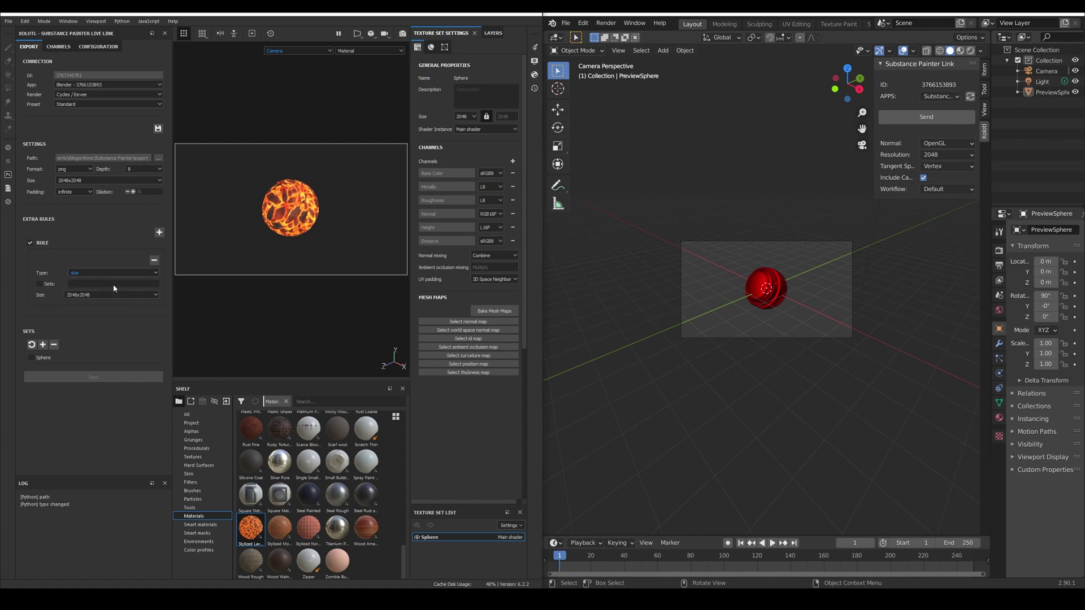
left_click(121, 270)
left_click(117, 294)
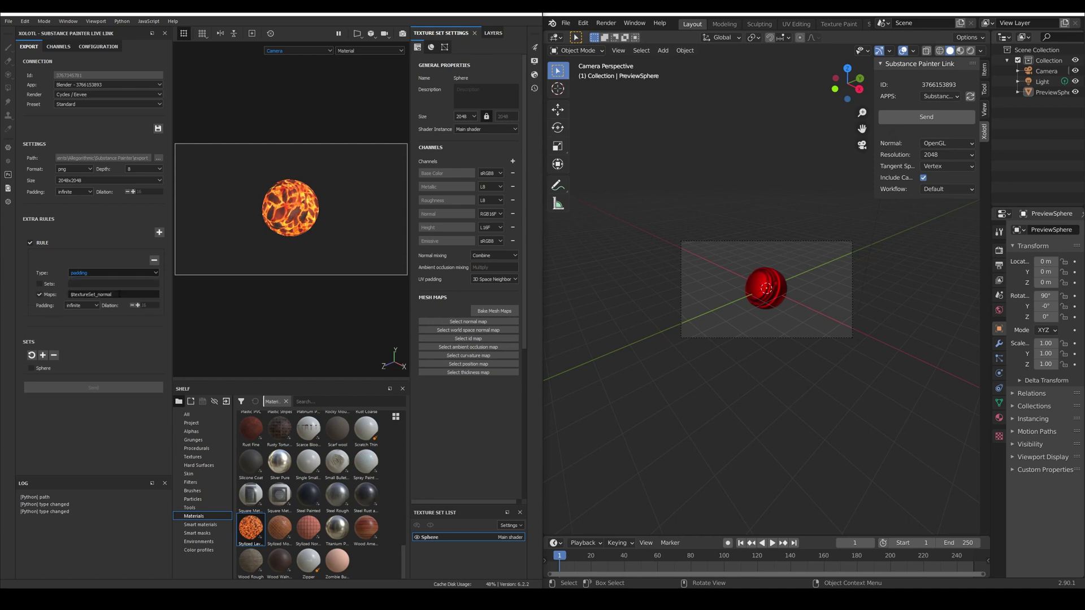
left_click(115, 270)
left_click(110, 303)
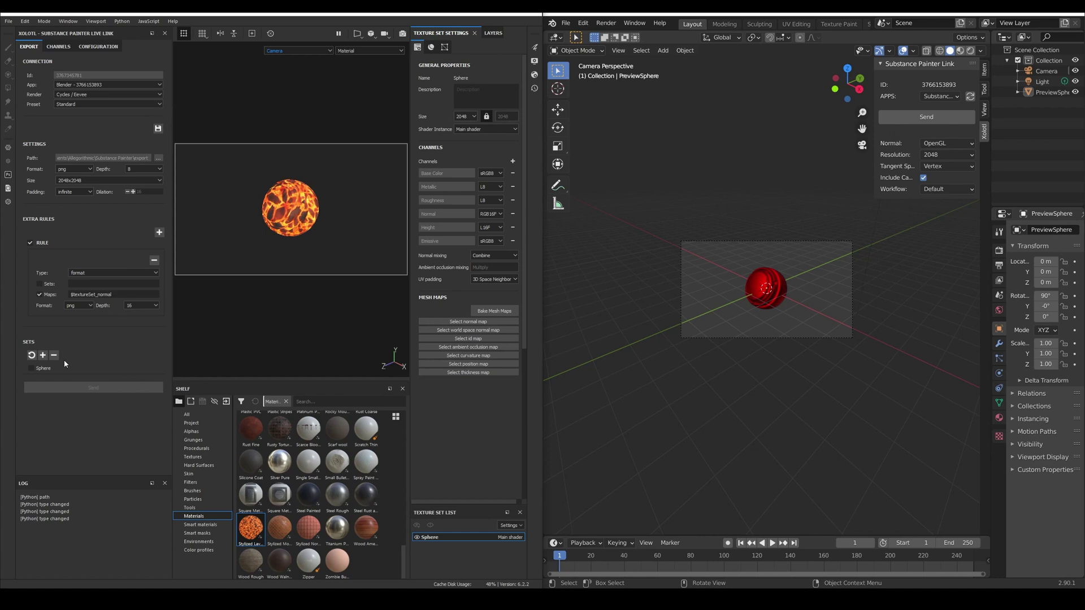
Include the Sphere texture set and send its lava textures to Blender.
left_click(39, 369)
left_click(104, 388)
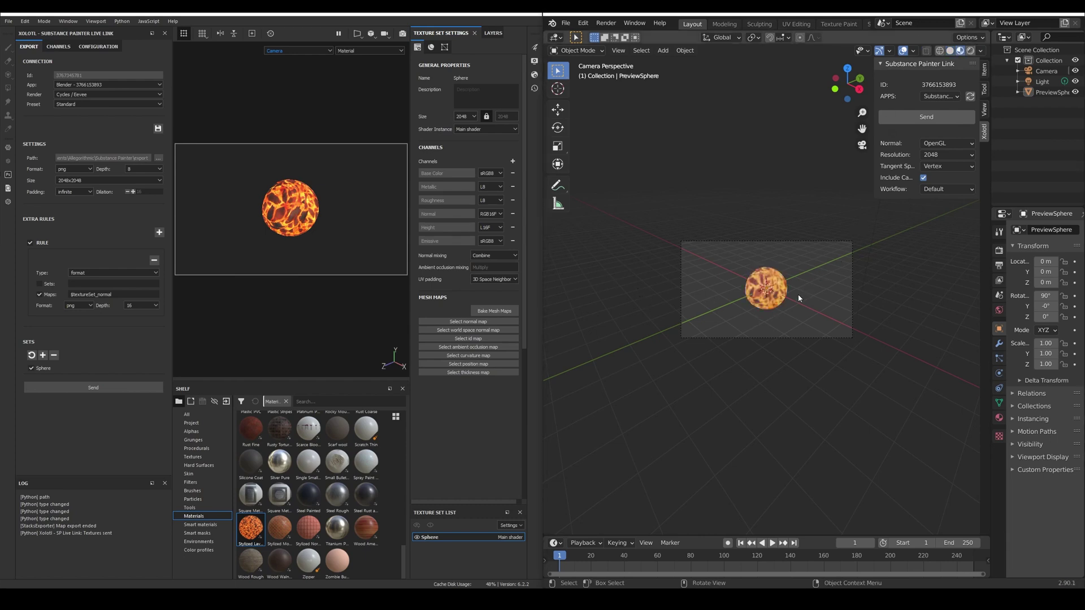
scroll(798, 294, "up", 3)
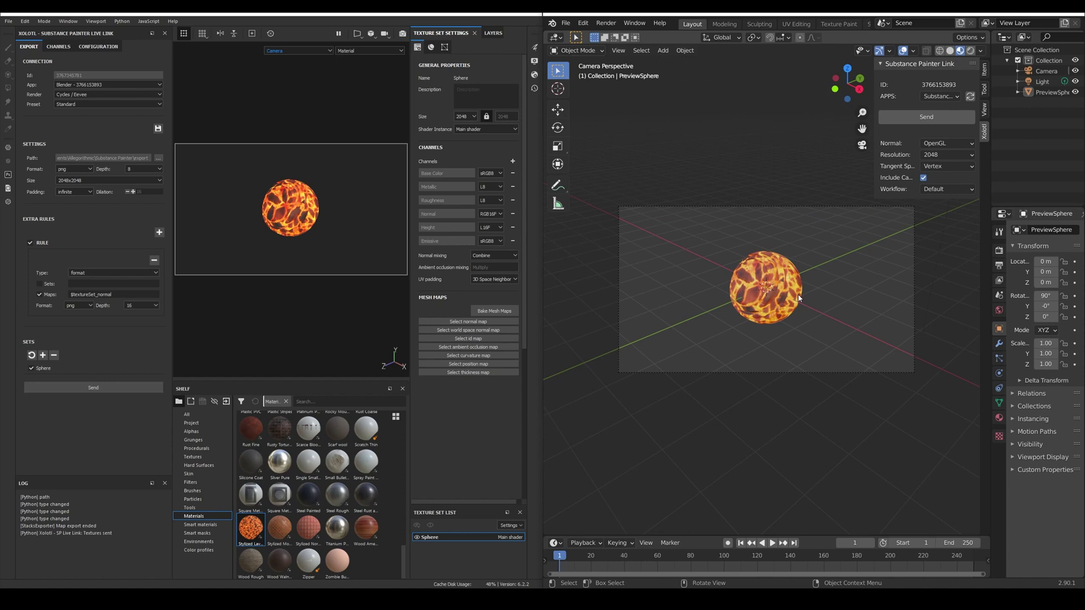